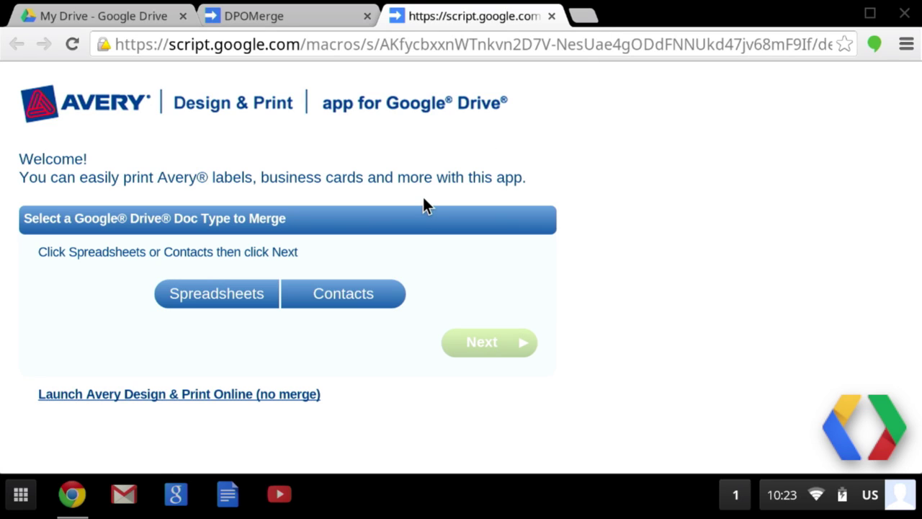
Use the My Address List spreadsheet as the merge source and format it as merge data.
{"action": "left_click", "coordinate": [246, 294]}
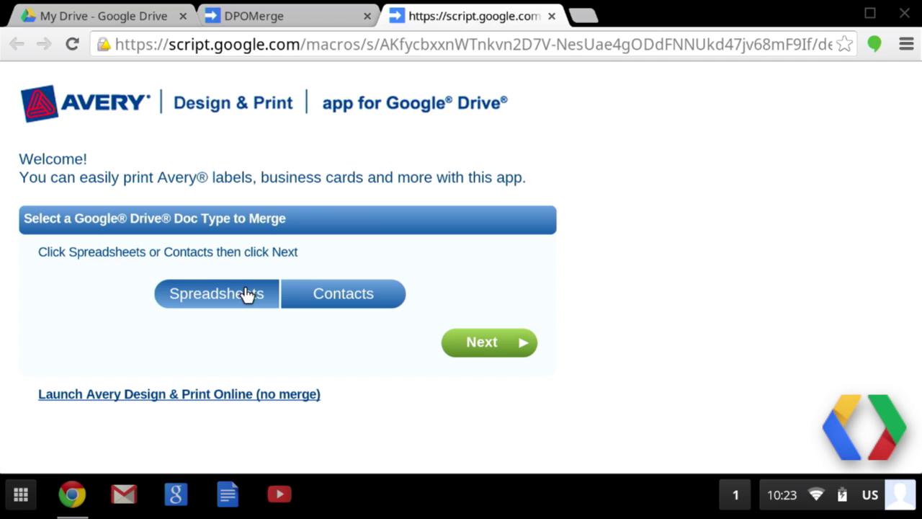
{"action": "left_click", "coordinate": [490, 352]}
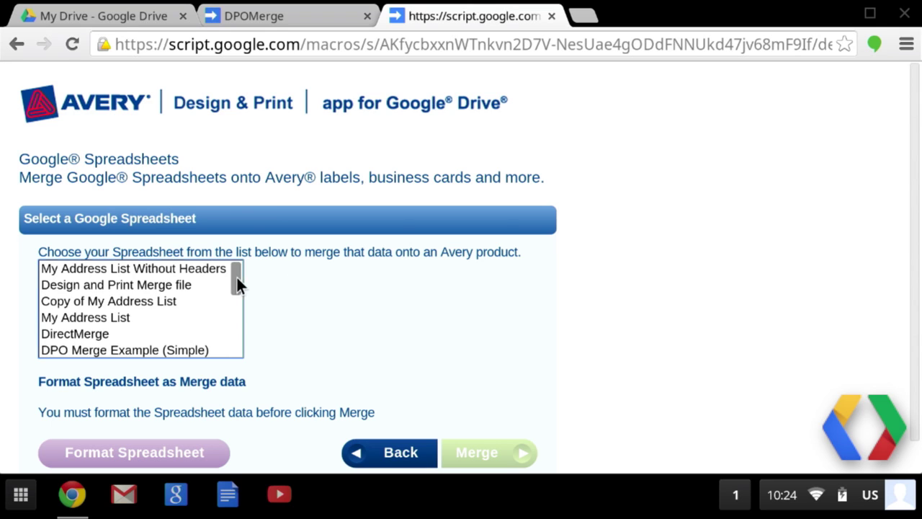
{"action": "left_click_drag", "start_coordinate": [237, 277], "coordinate": [239, 294]}
{"action": "left_click", "coordinate": [45, 286]}
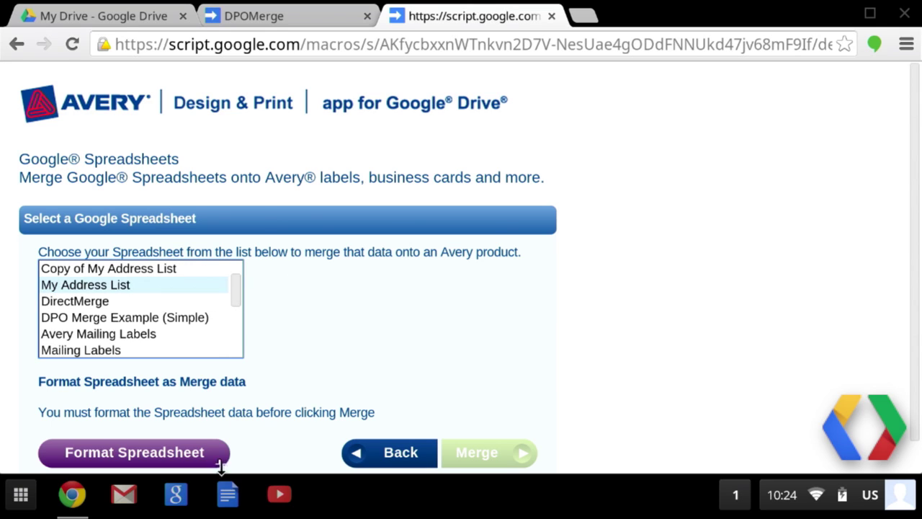
{"action": "left_click", "coordinate": [176, 455]}
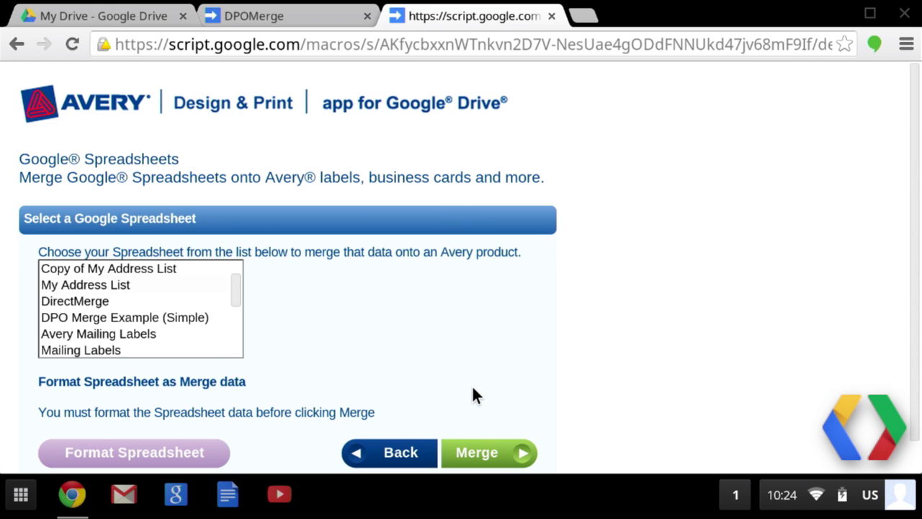
Switch the merge source to Google Contacts' home addresses, format them, and launch the merge.
{"action": "left_click", "coordinate": [387, 448]}
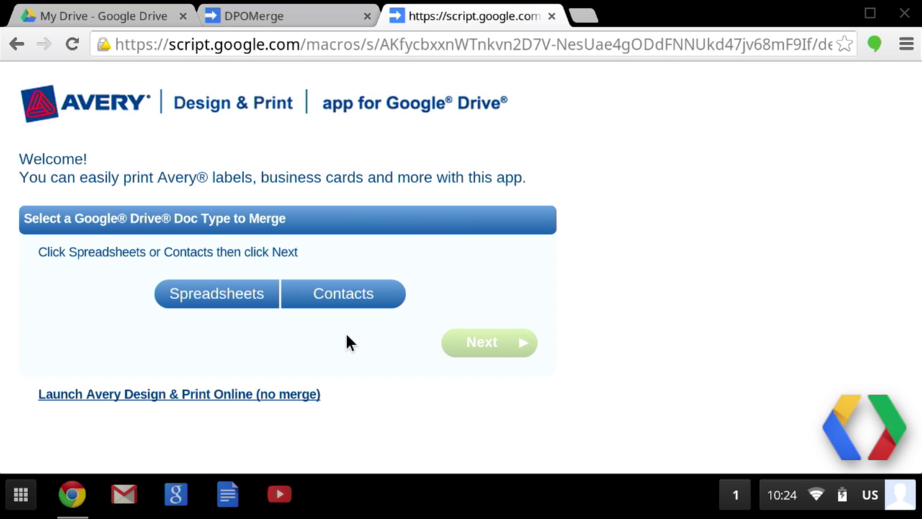
{"action": "left_click", "coordinate": [343, 301]}
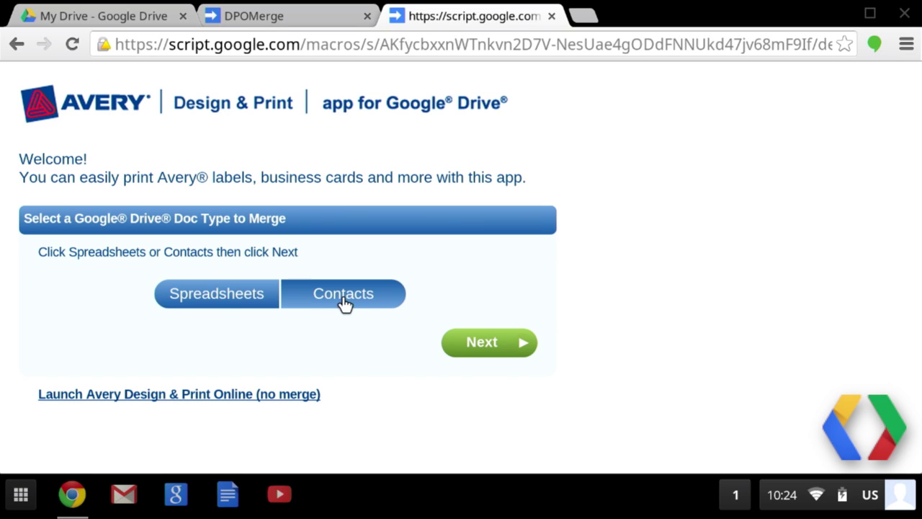
{"action": "left_click", "coordinate": [480, 350]}
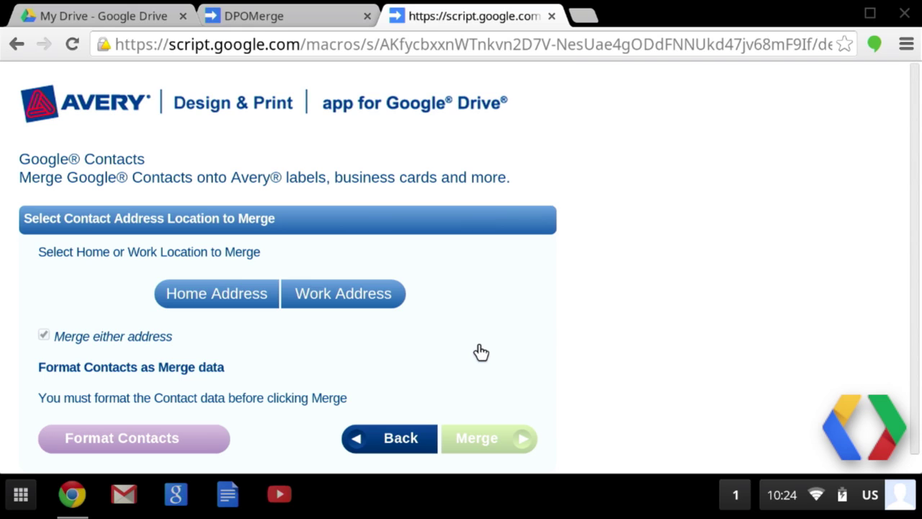
{"action": "left_click", "coordinate": [191, 290]}
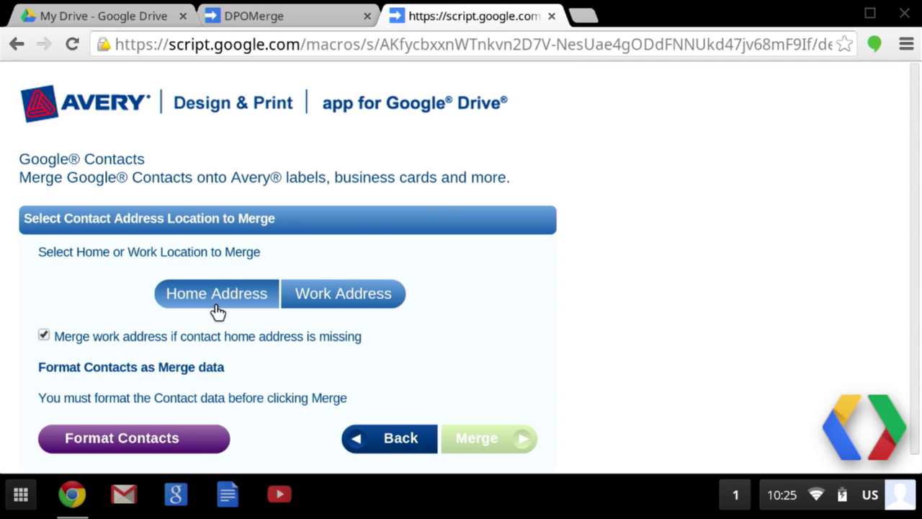
{"action": "left_click", "coordinate": [175, 444]}
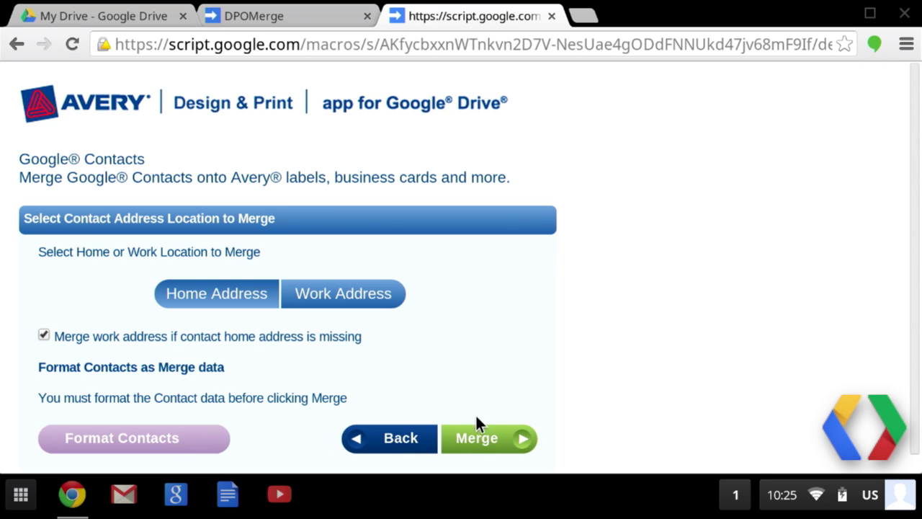
{"action": "left_click", "coordinate": [483, 436]}
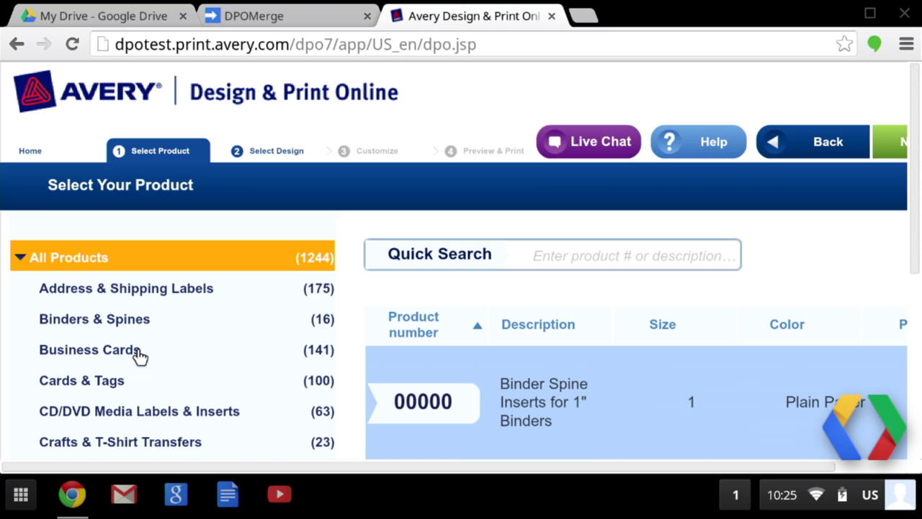
Find product 5160 among Address & Shipping Labels and continue to its label designs.
{"action": "left_click", "coordinate": [181, 293]}
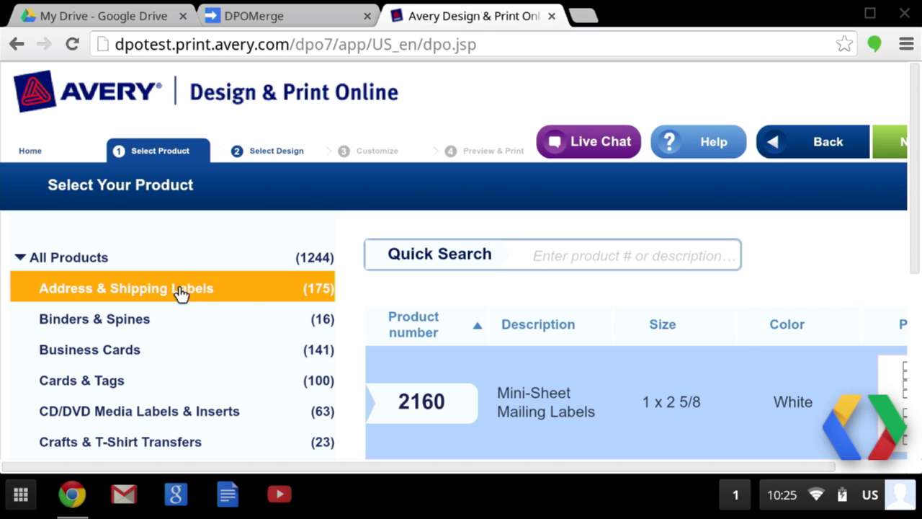
{"action": "left_click", "coordinate": [612, 255]}
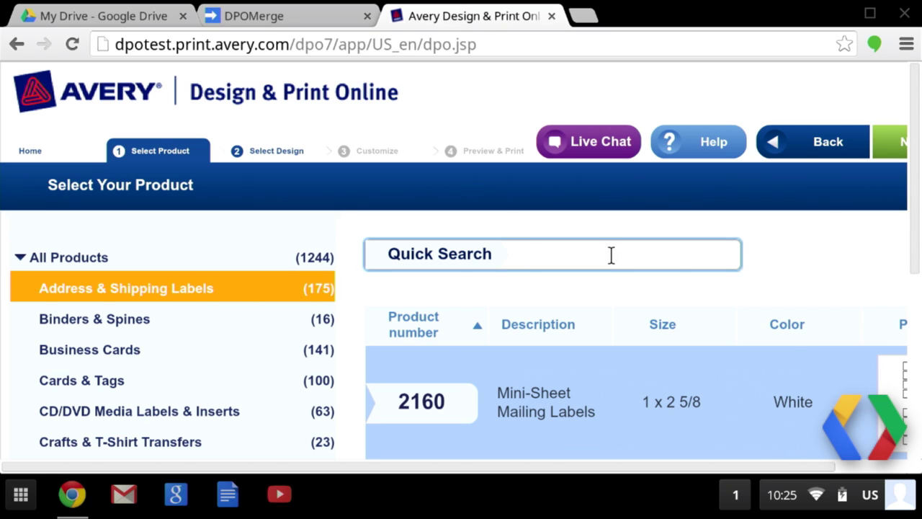
{"action": "type", "text": "516"}
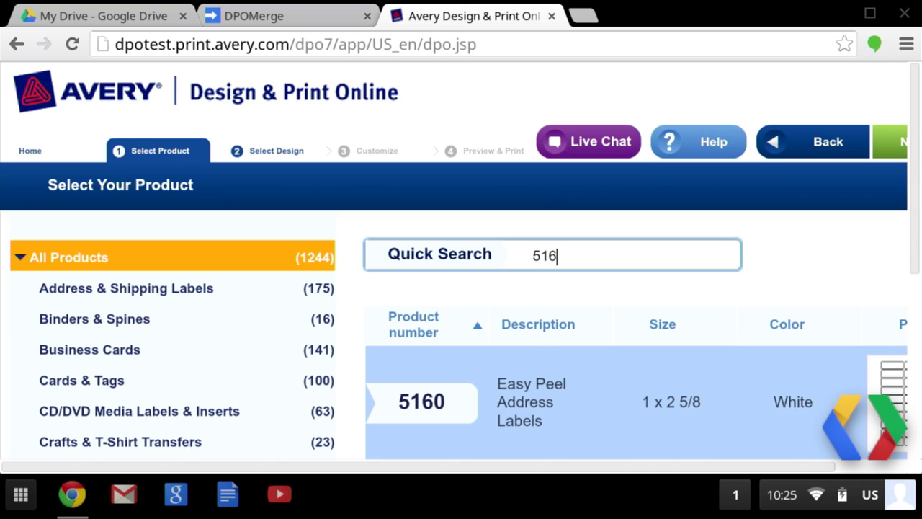
{"action": "type", "text": "0"}
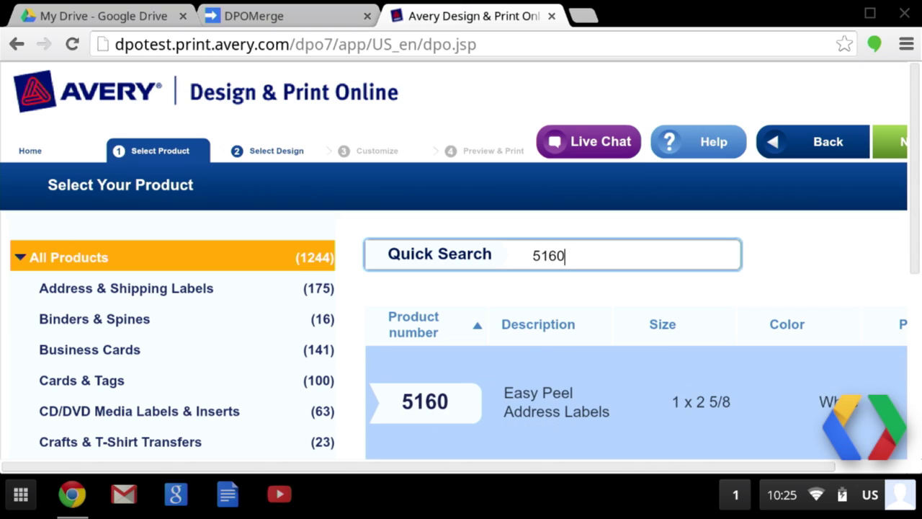
{"action": "left_click", "coordinate": [877, 158]}
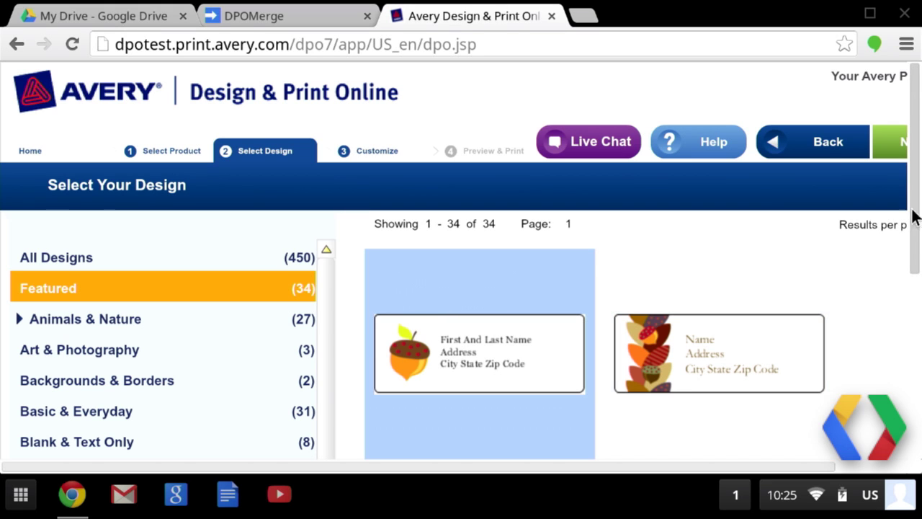
{"action": "scroll", "coordinate": [917, 232], "scroll_direction": "down", "scroll_amount": 3}
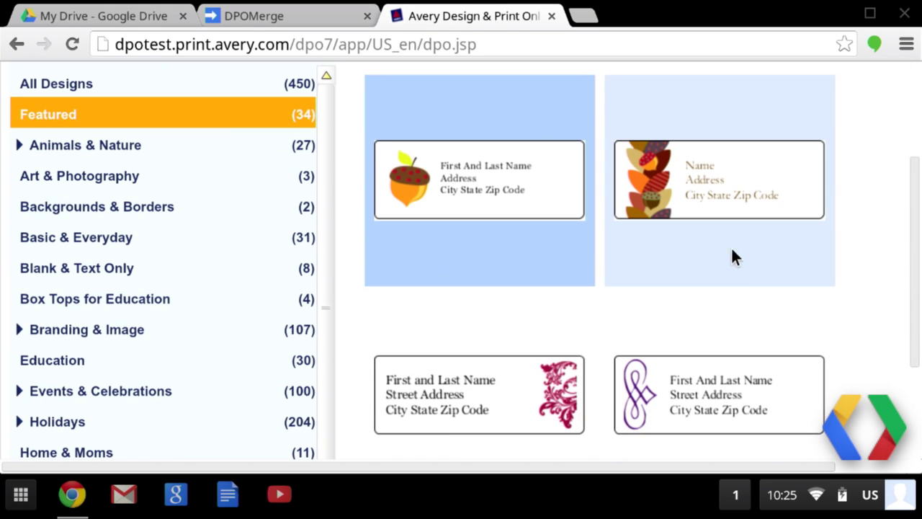
Apply the purple knot label design and open it for customizing.
{"action": "left_click", "coordinate": [736, 380]}
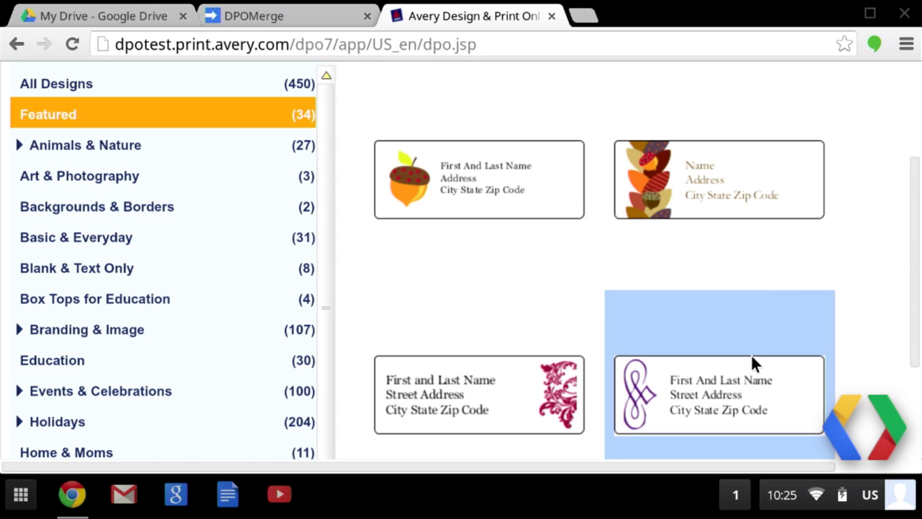
{"action": "double_click", "coordinate": [750, 355]}
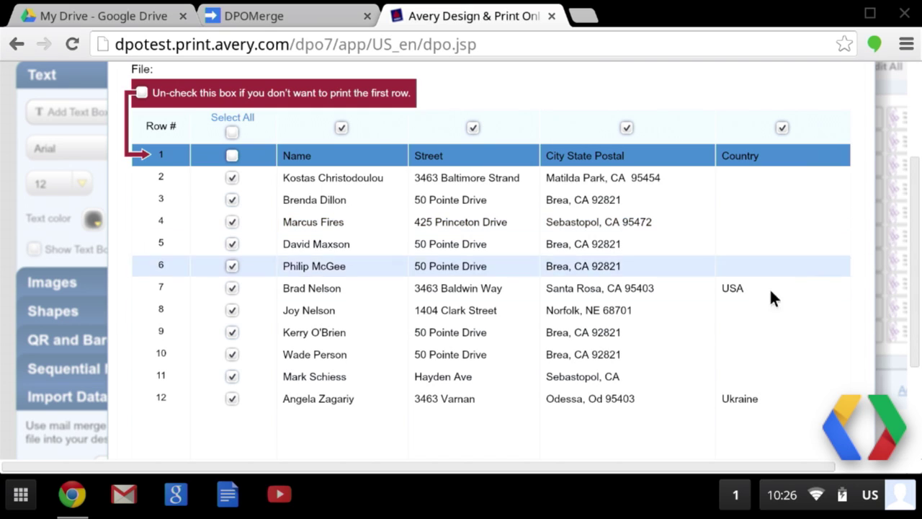
Exclude rows 4 and 8 from the imported contact list.
{"action": "left_click", "coordinate": [232, 222]}
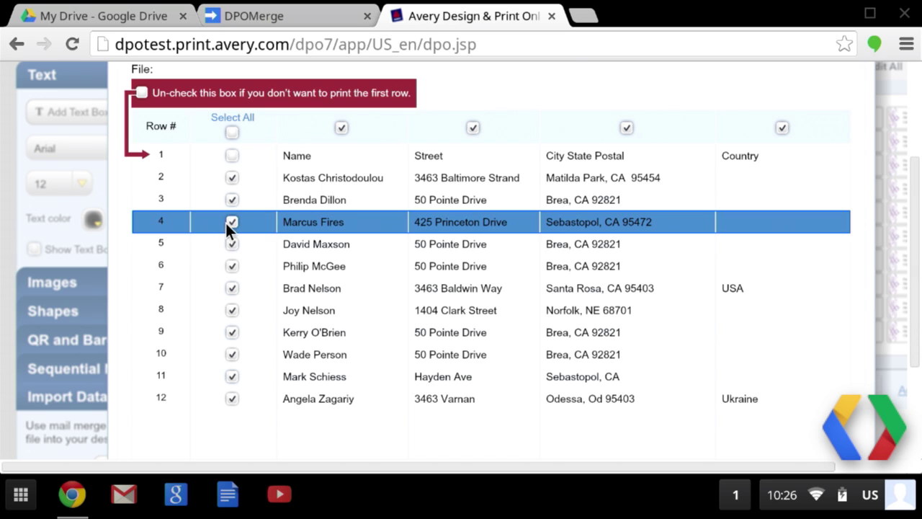
{"action": "left_click", "coordinate": [226, 222]}
{"action": "left_click", "coordinate": [231, 311]}
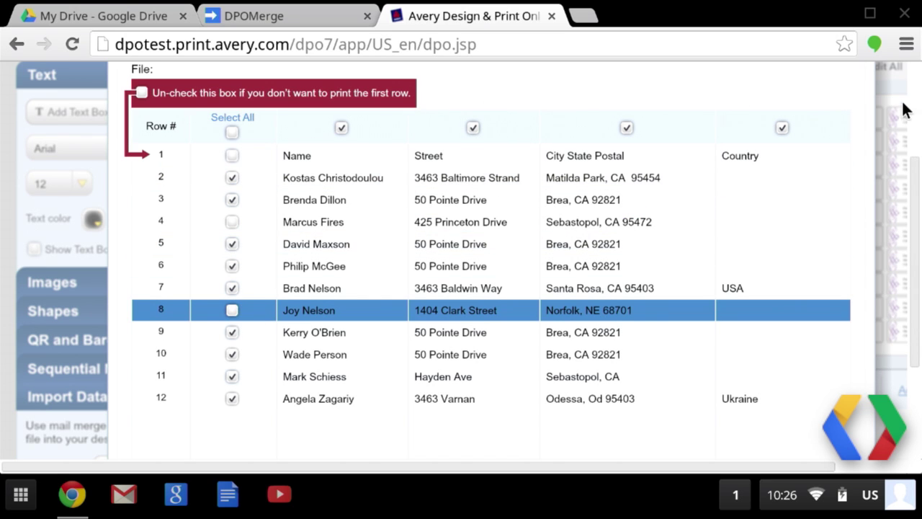
{"action": "scroll", "coordinate": [909, 120], "scroll_direction": "up", "scroll_amount": 4}
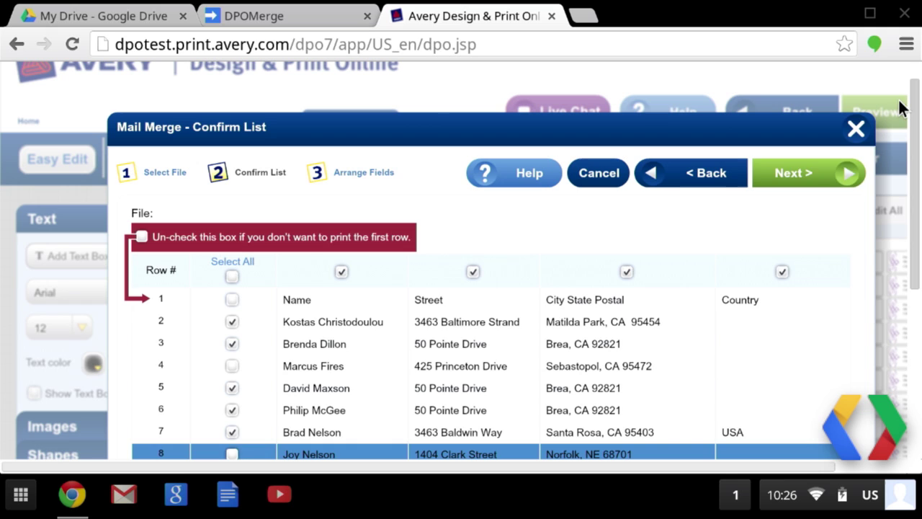
{"action": "left_click", "coordinate": [820, 168]}
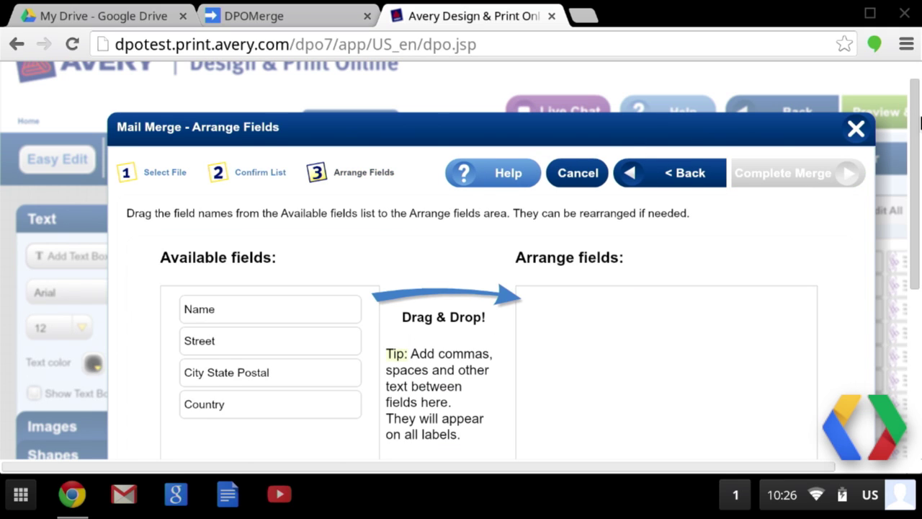
Arrange Name, Street, City State Postal and Country fields on the label and complete the merge.
{"action": "scroll", "coordinate": [915, 184], "scroll_direction": "down", "scroll_amount": 3}
{"action": "scroll", "coordinate": [913, 183], "scroll_direction": "down", "scroll_amount": 1}
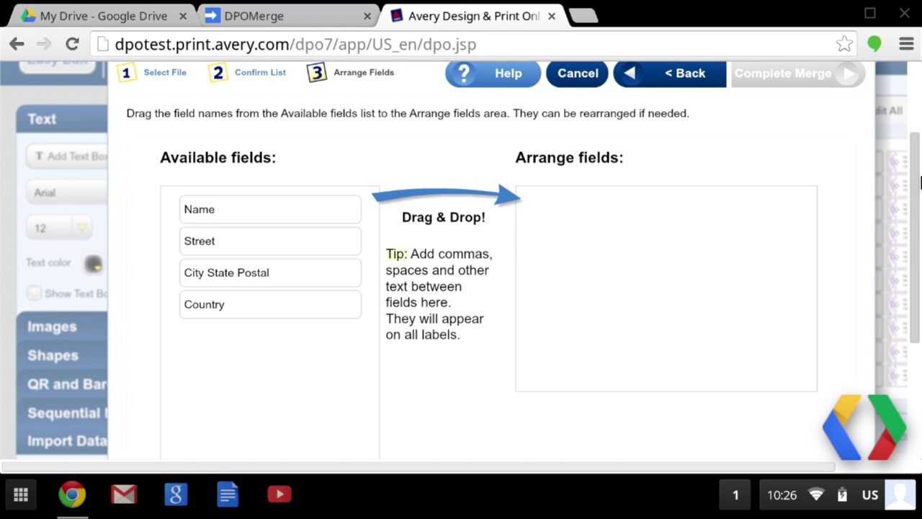
{"action": "double_click", "coordinate": [199, 220]}
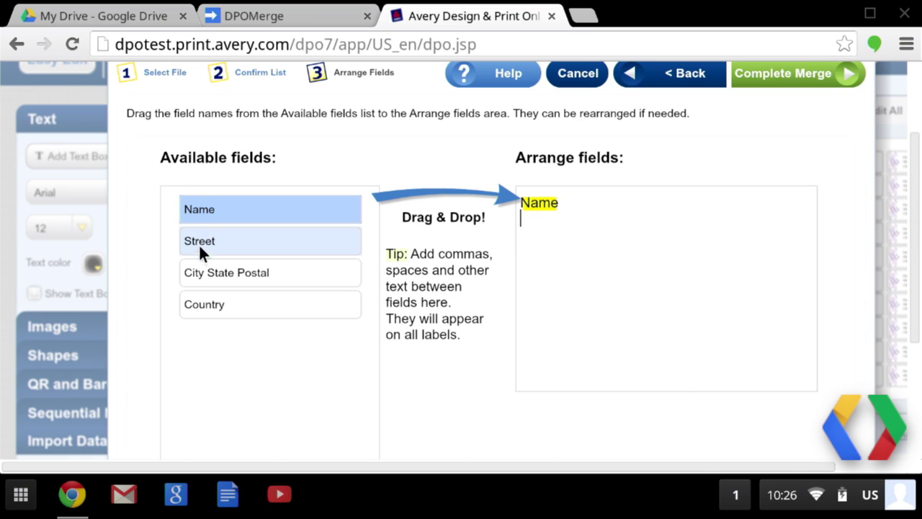
{"action": "double_click", "coordinate": [199, 245]}
{"action": "double_click", "coordinate": [216, 281]}
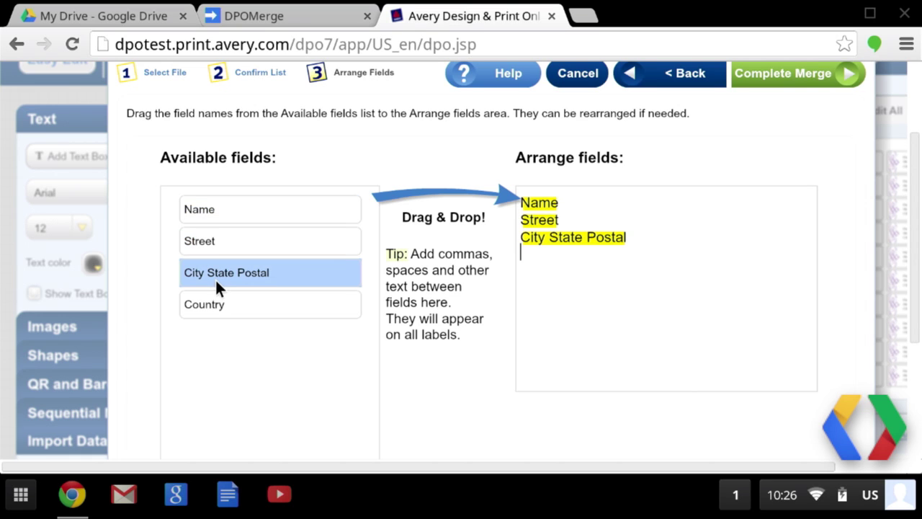
{"action": "left_click_drag", "start_coordinate": [213, 306], "coordinate": [638, 287]}
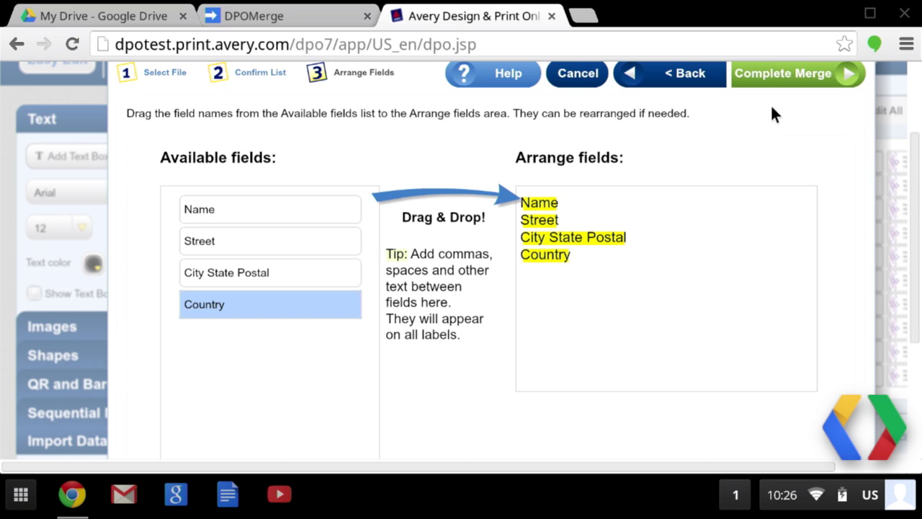
{"action": "left_click", "coordinate": [768, 80]}
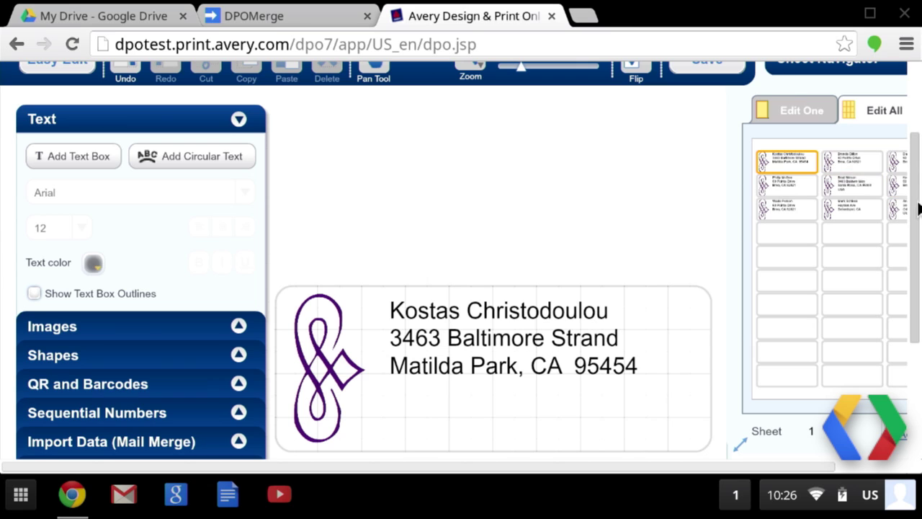
Check the second, third and fourth labels' merged addresses, then move to Preview & Print.
{"action": "left_click_drag", "start_coordinate": [913, 206], "coordinate": [914, 238]}
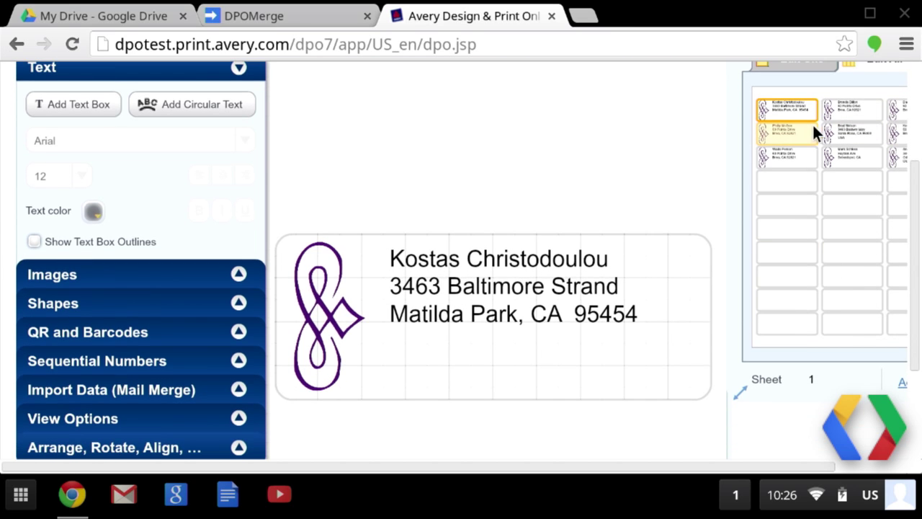
{"action": "left_click", "coordinate": [843, 107]}
{"action": "left_click", "coordinate": [896, 109]}
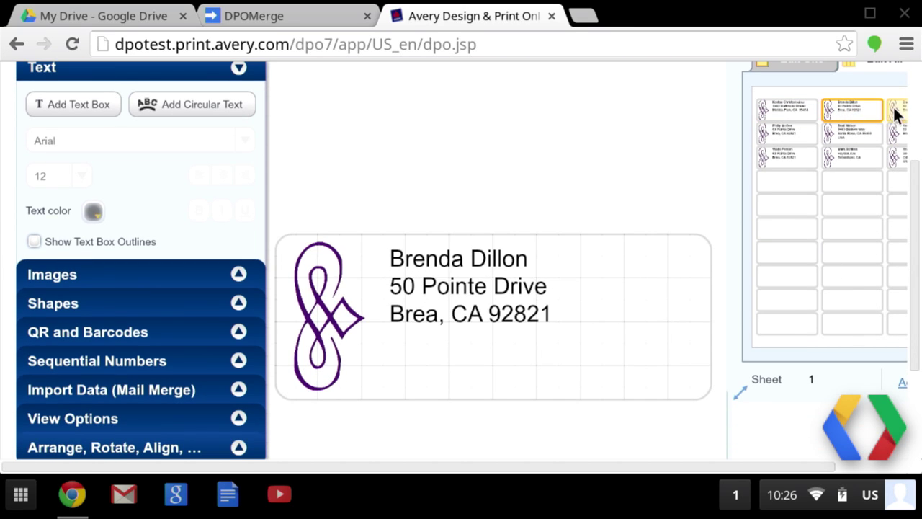
{"action": "left_click", "coordinate": [803, 130]}
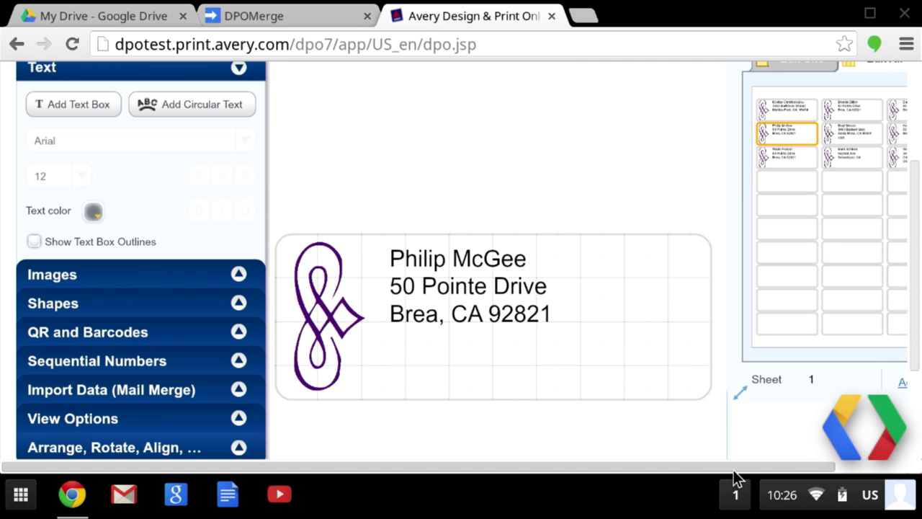
{"action": "left_click_drag", "start_coordinate": [734, 470], "coordinate": [798, 481]}
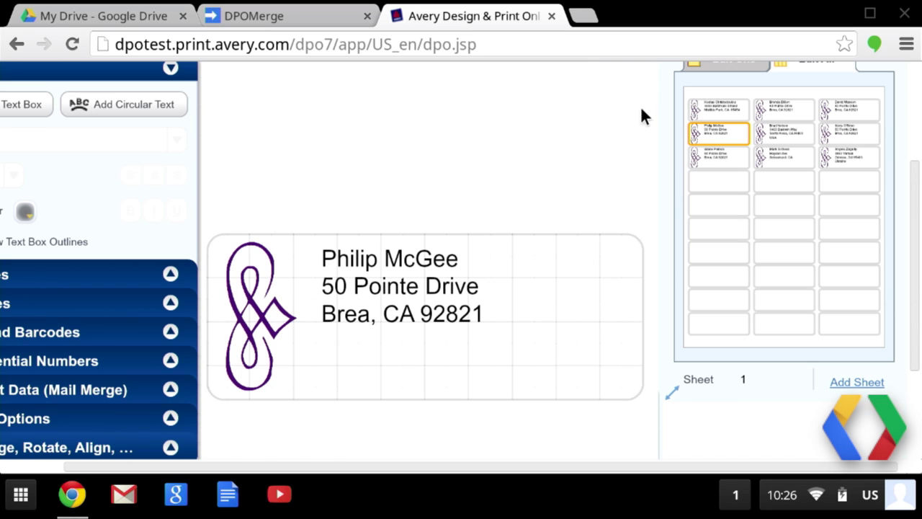
{"action": "left_click_drag", "start_coordinate": [910, 255], "coordinate": [910, 149]}
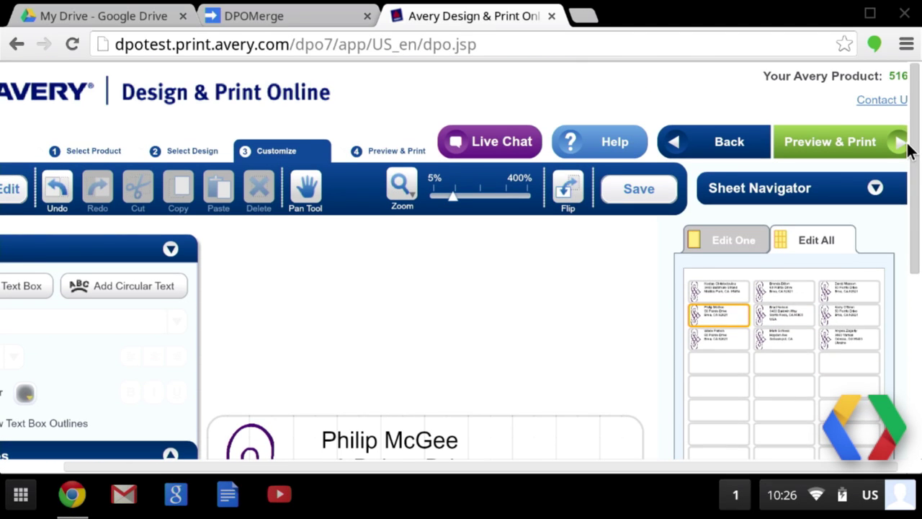
{"action": "left_click", "coordinate": [838, 151]}
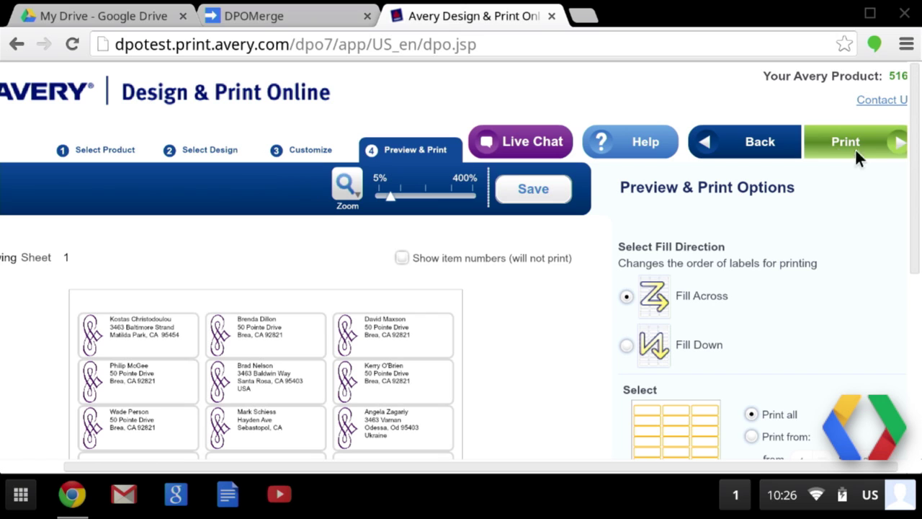
Generate a printable PDF of the label sheet and open it in a new tab.
{"action": "left_click_drag", "start_coordinate": [917, 146], "coordinate": [917, 234]}
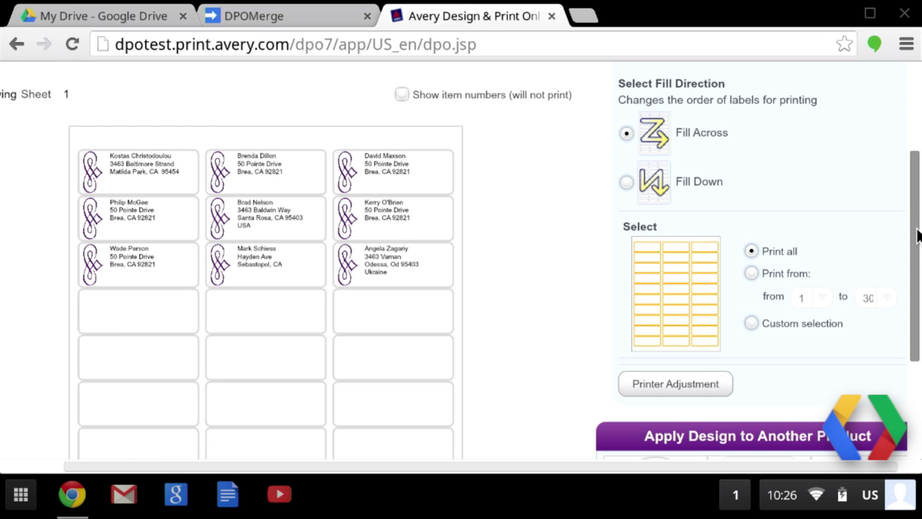
{"action": "left_click_drag", "start_coordinate": [918, 236], "coordinate": [911, 163]}
{"action": "left_click", "coordinate": [857, 137]}
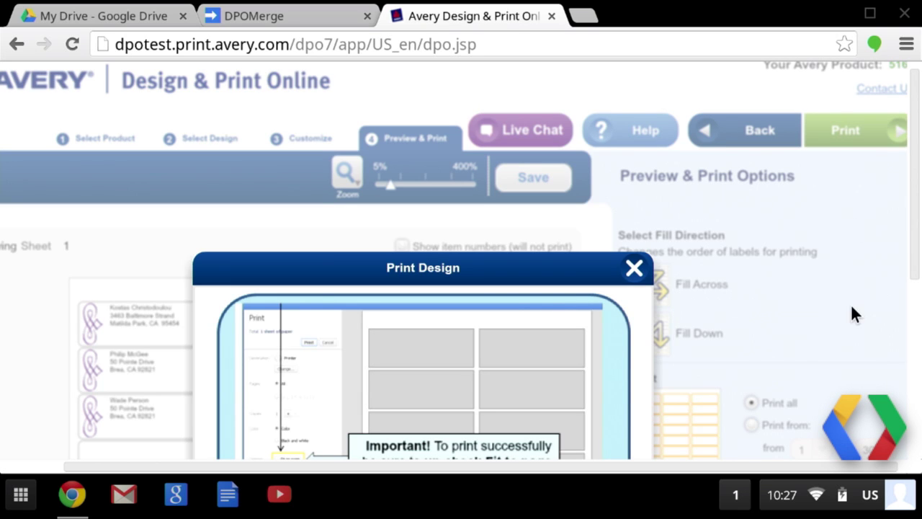
{"action": "left_click_drag", "start_coordinate": [918, 252], "coordinate": [916, 335]}
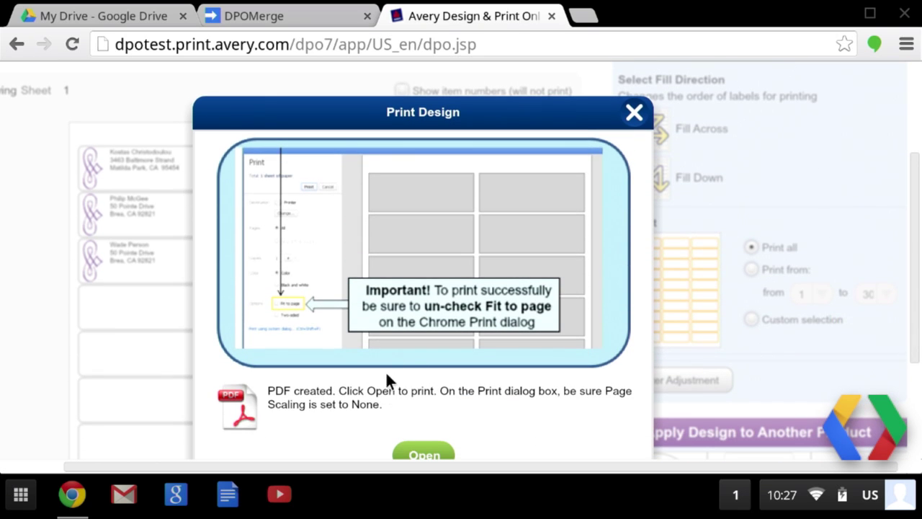
{"action": "left_click", "coordinate": [423, 453]}
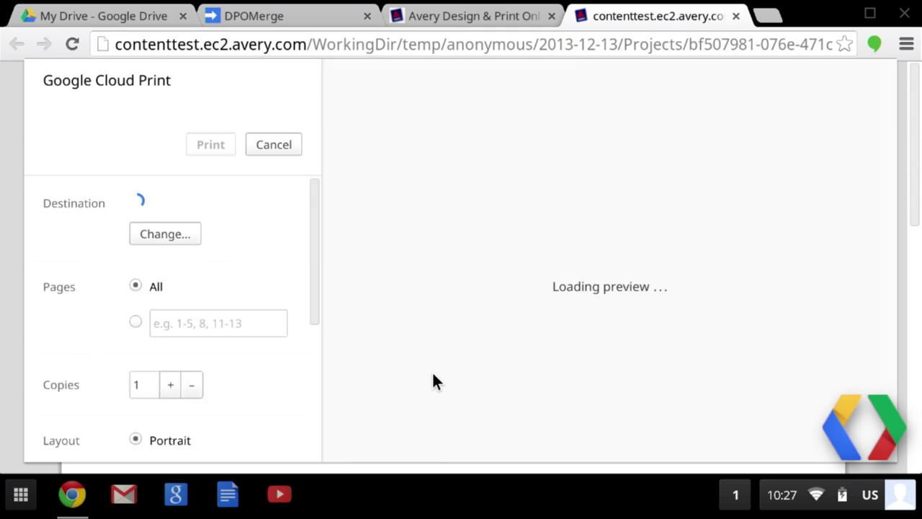